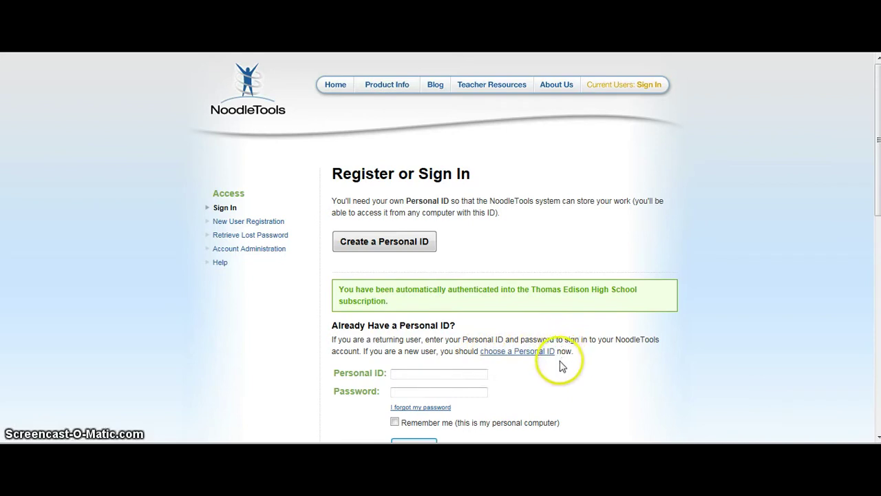
Sign in to the NoodleTools account by entering the personal ID and the account password.
left_click(481, 373)
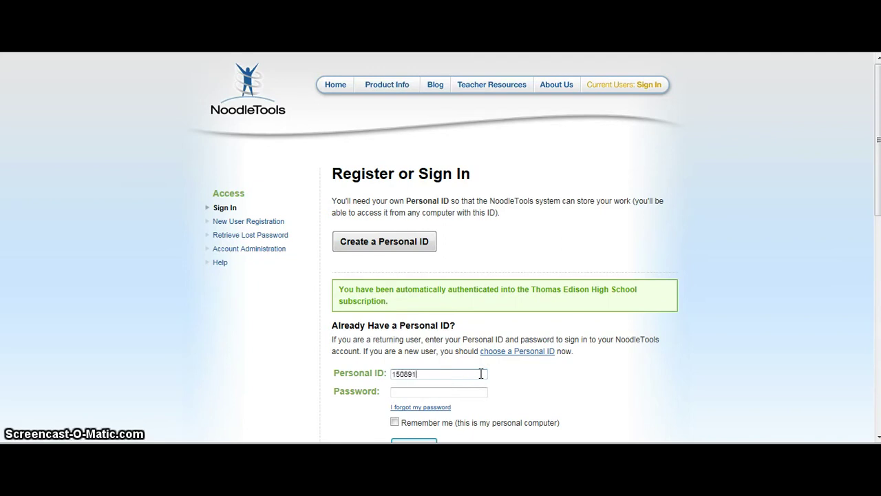
key("Tab")
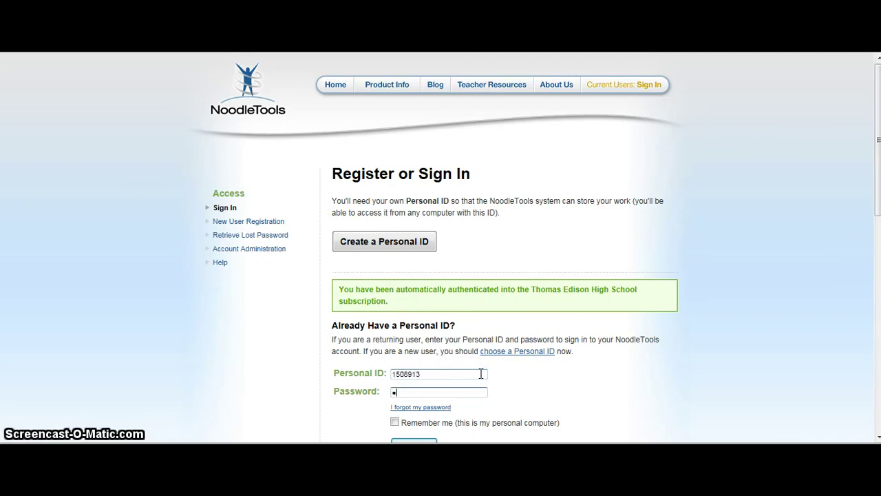
type("•")
key("Return")
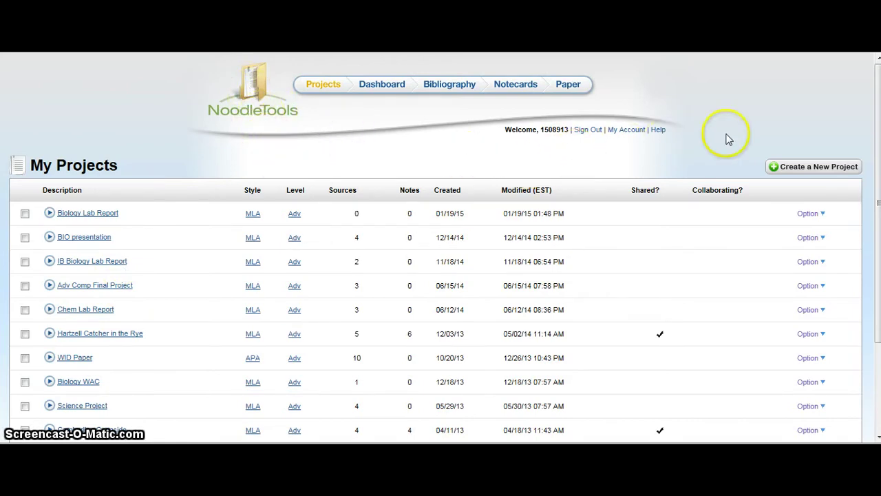
Create a new MLA project at the Advanced citation level with the description "Biology Bio Lab Report".
left_click(821, 172)
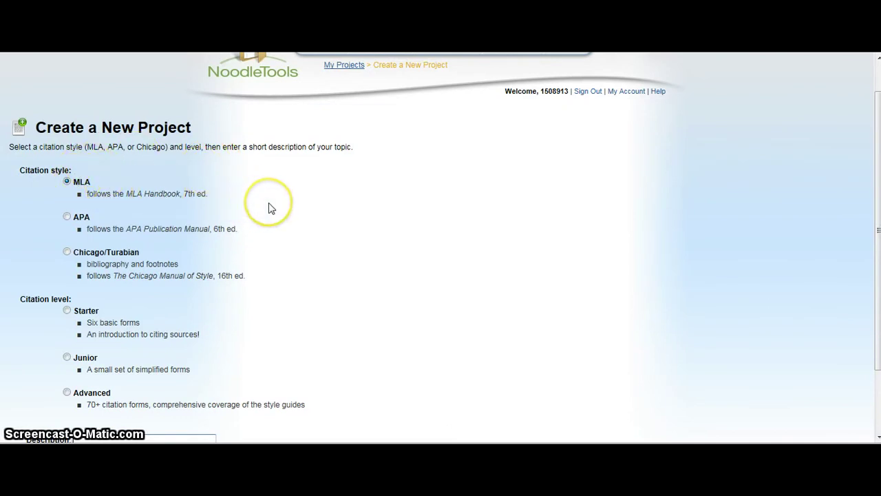
scroll(269, 205, "down", 2)
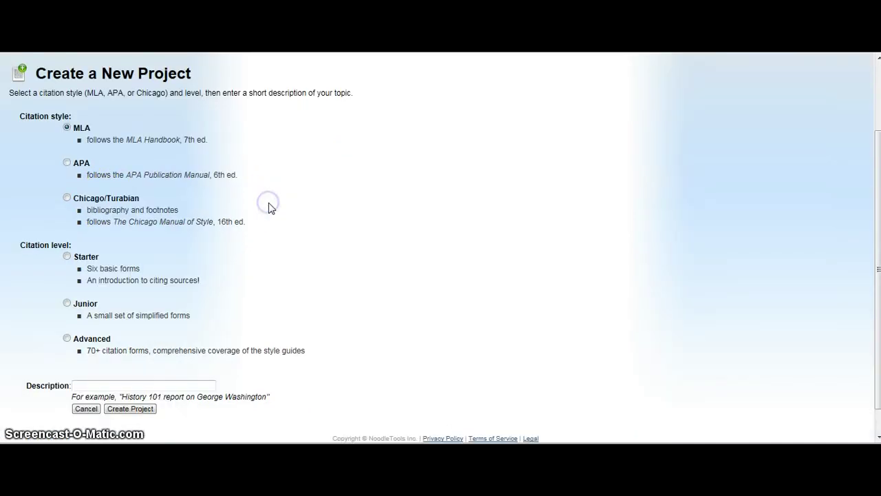
left_click(66, 309)
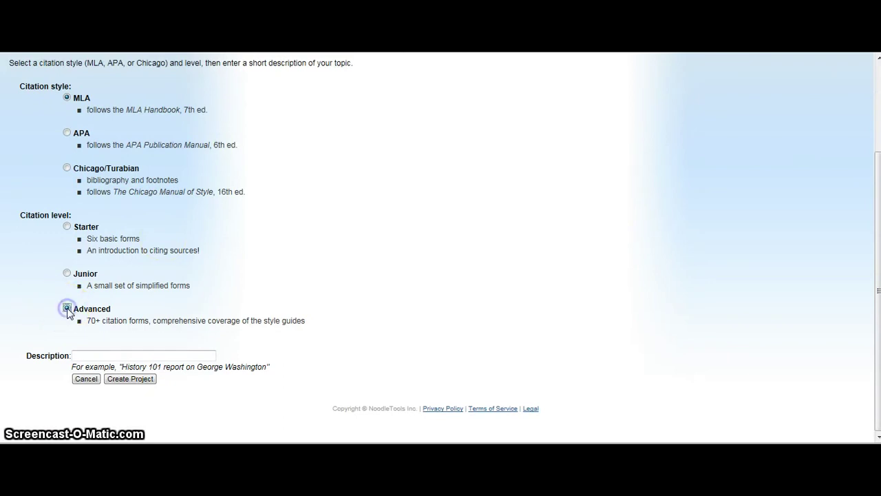
left_click(111, 356)
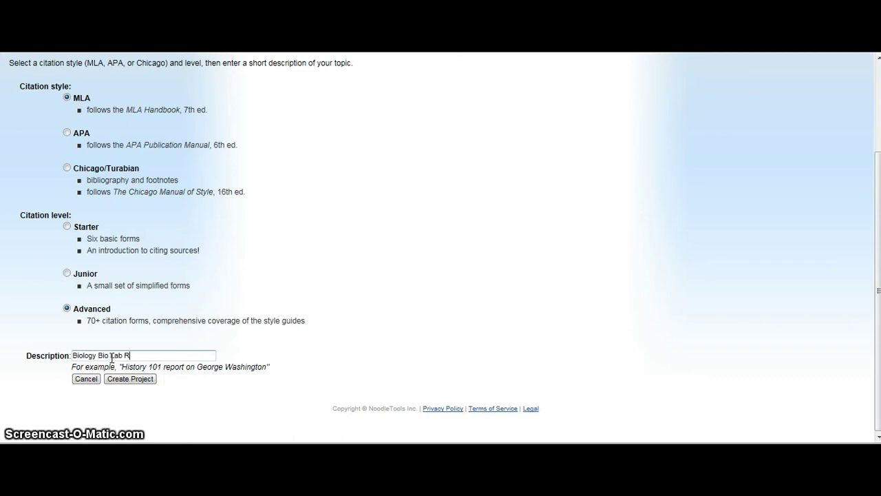
left_click(124, 377)
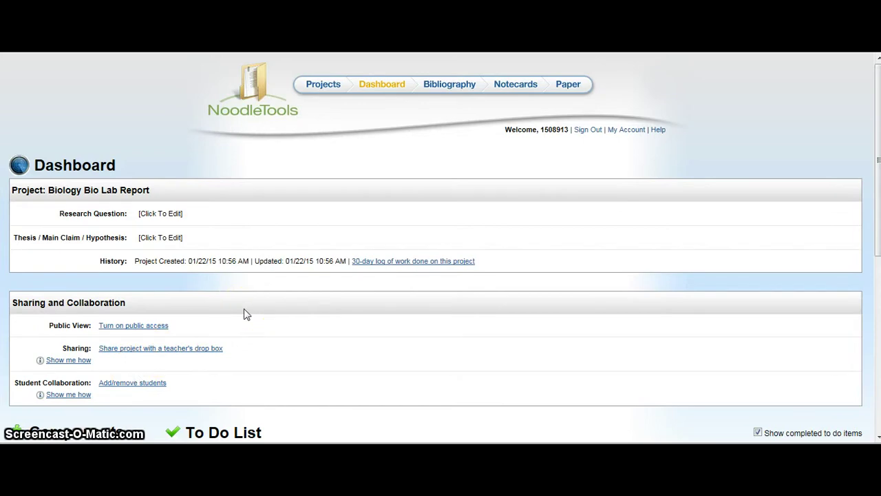
Create a Web Site citation in the project's Works Cited and continue to its citation form.
scroll(245, 310, "down", 3)
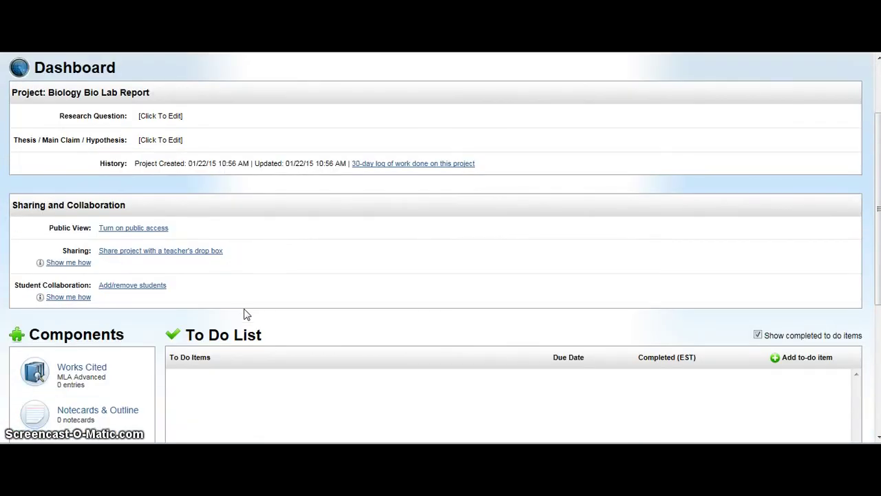
scroll(245, 313, "down", 3)
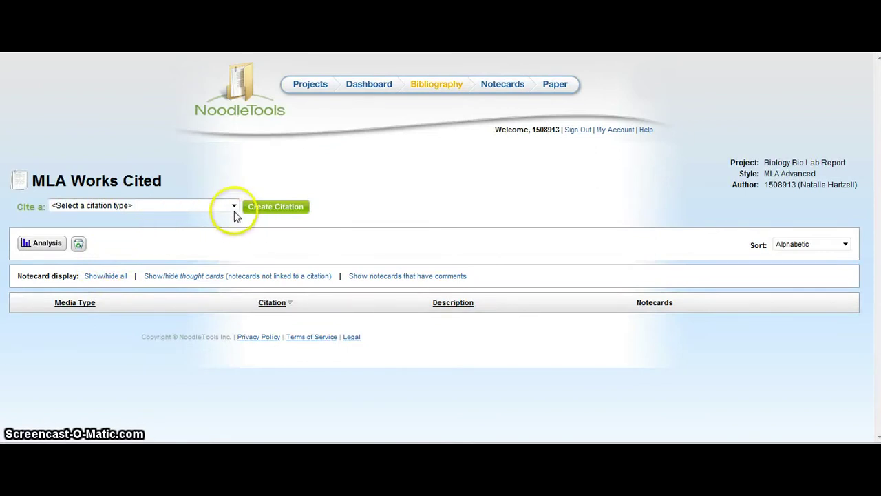
left_click(234, 208)
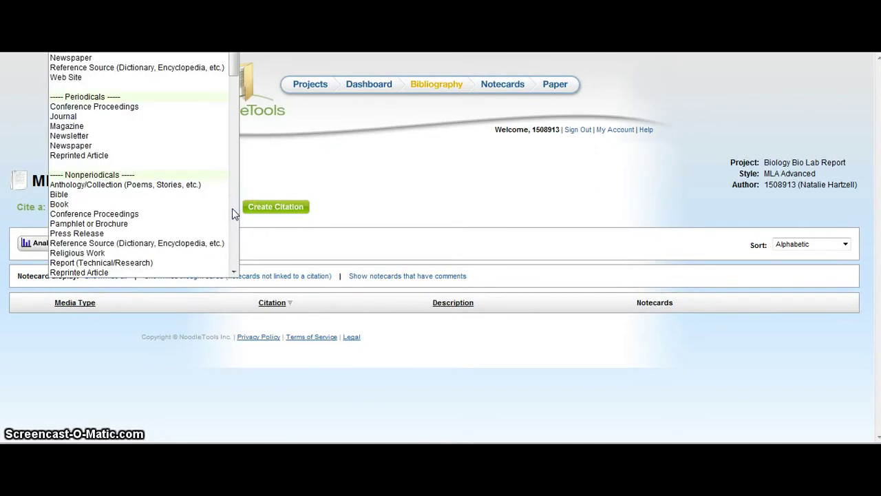
left_click_drag(232, 208, 172, 77)
left_click(289, 212)
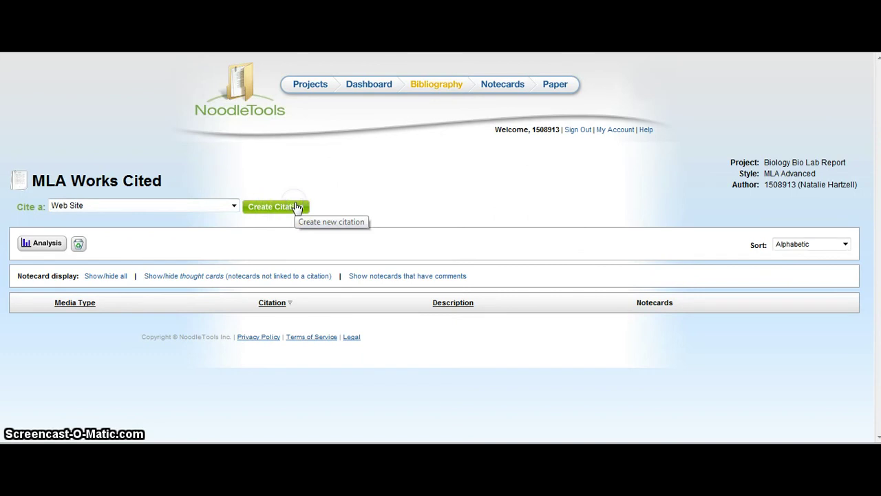
left_click(294, 205)
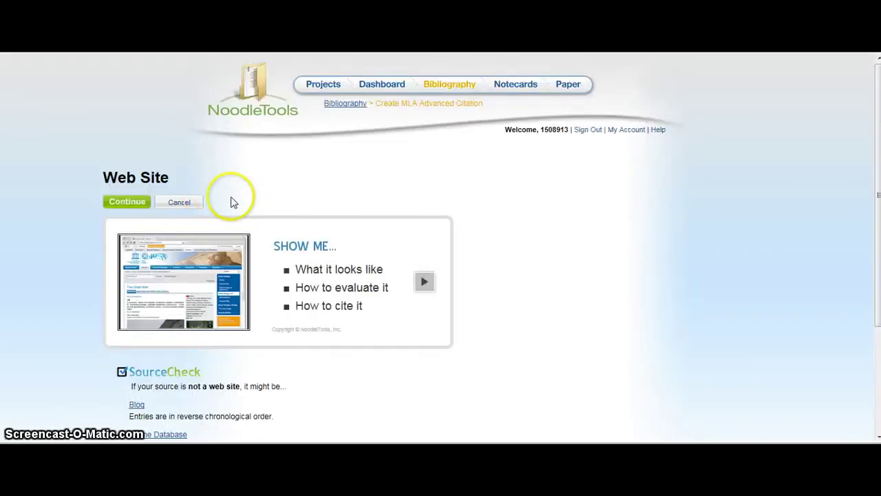
scroll(315, 200, "down", 3)
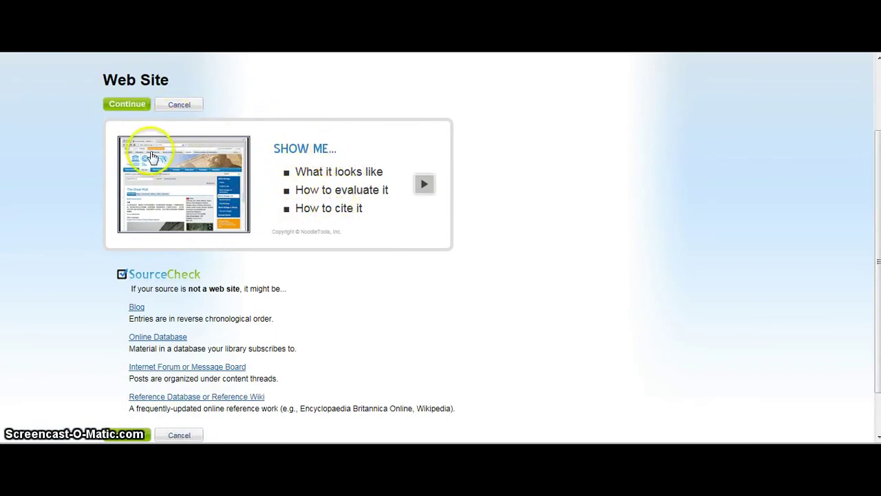
left_click(138, 110)
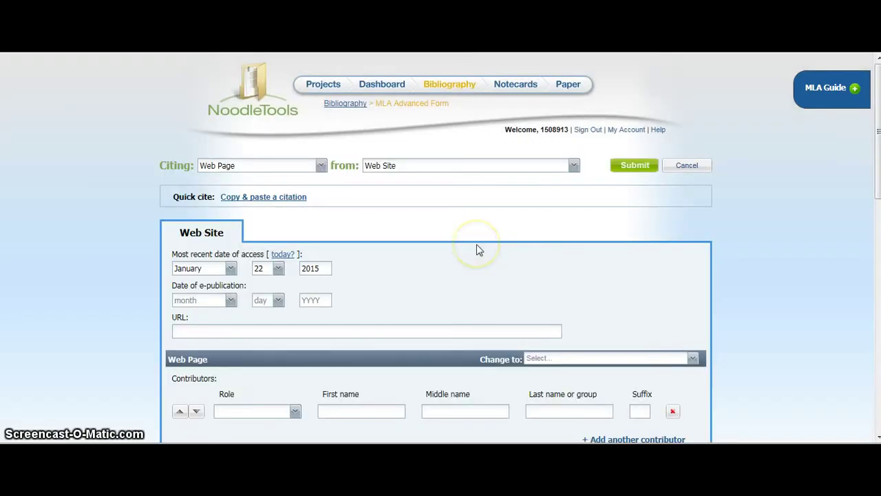
Examine the citation form's date, URL, contributor, article title and web site fields, including the available contributor roles.
scroll(480, 249, "down", 3)
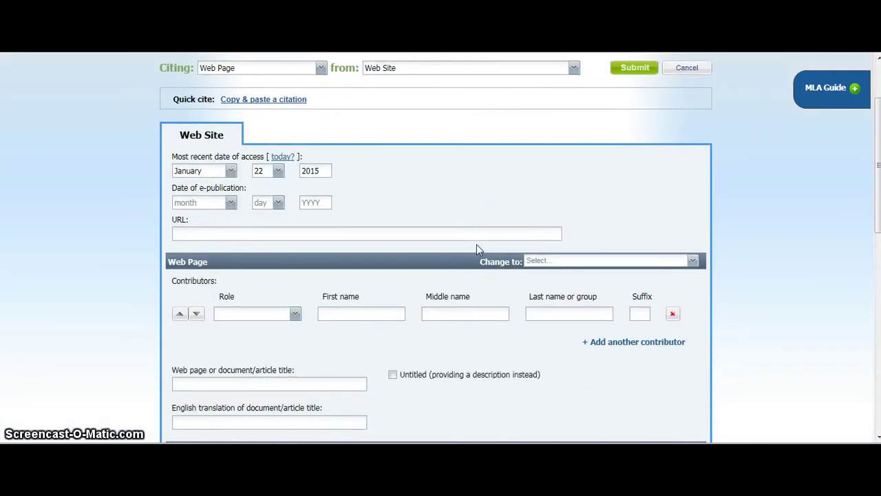
scroll(480, 249, "down", 1)
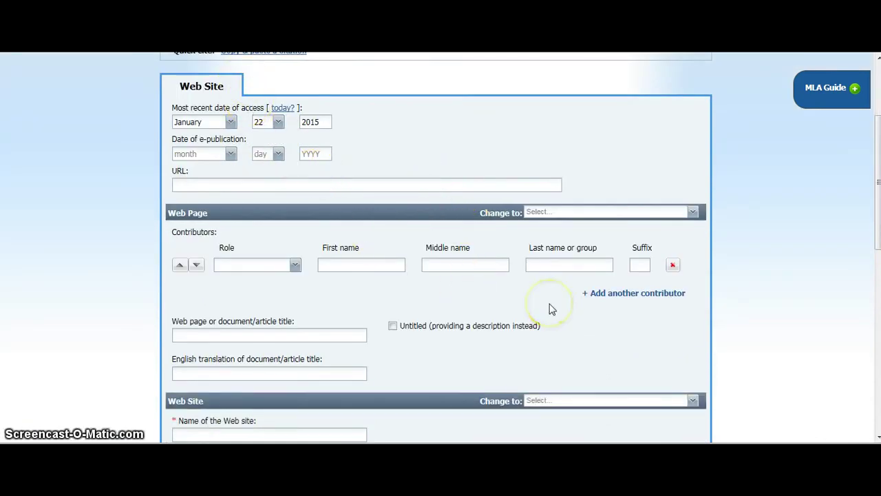
scroll(551, 310, "down", 1)
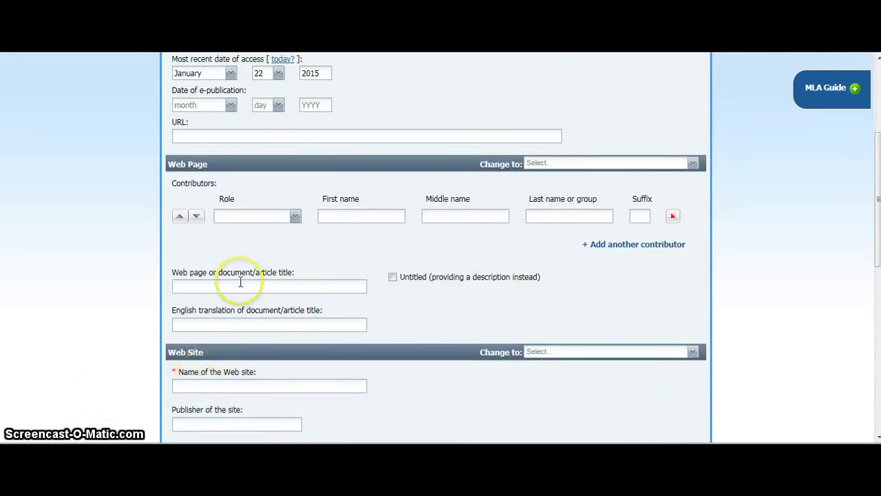
scroll(240, 282, "up", 1)
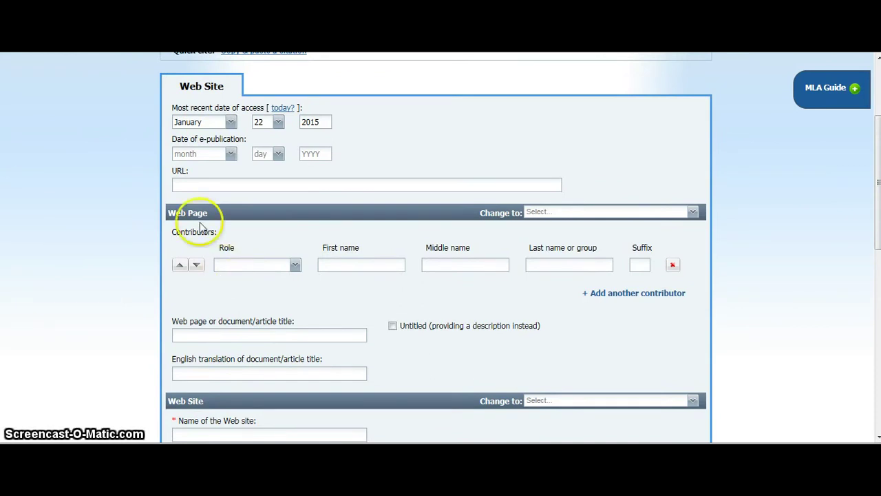
left_click(295, 265)
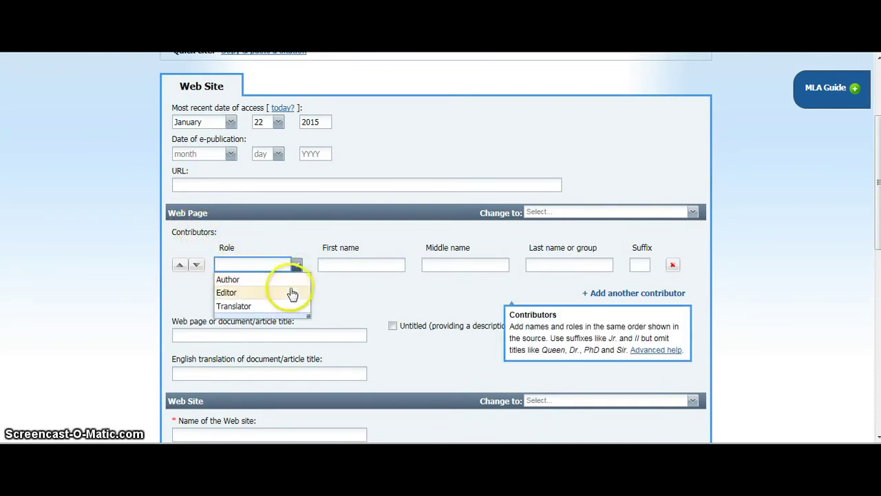
left_click(359, 293)
left_click(269, 332)
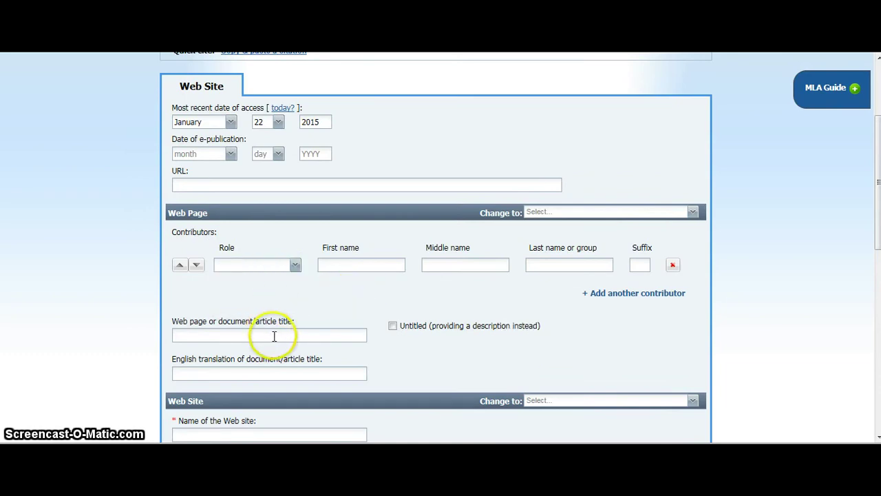
scroll(271, 383, "down", 1)
scroll(272, 384, "down", 5)
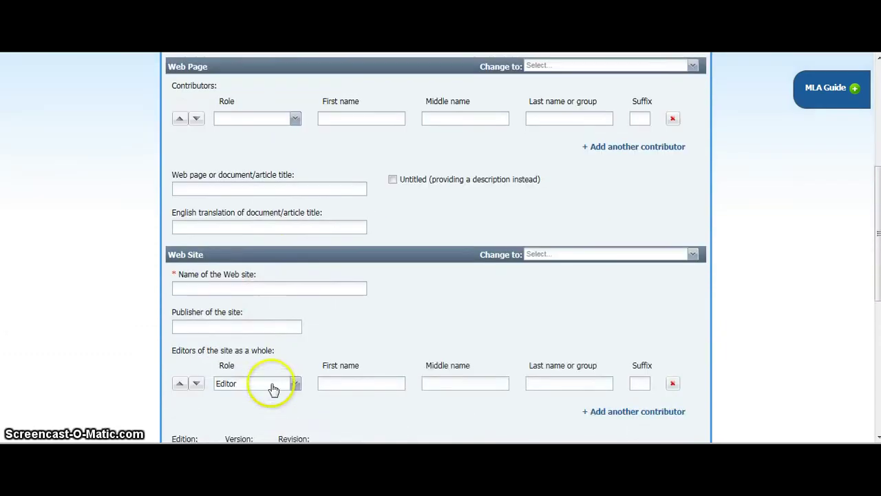
scroll(273, 386, "up", 5)
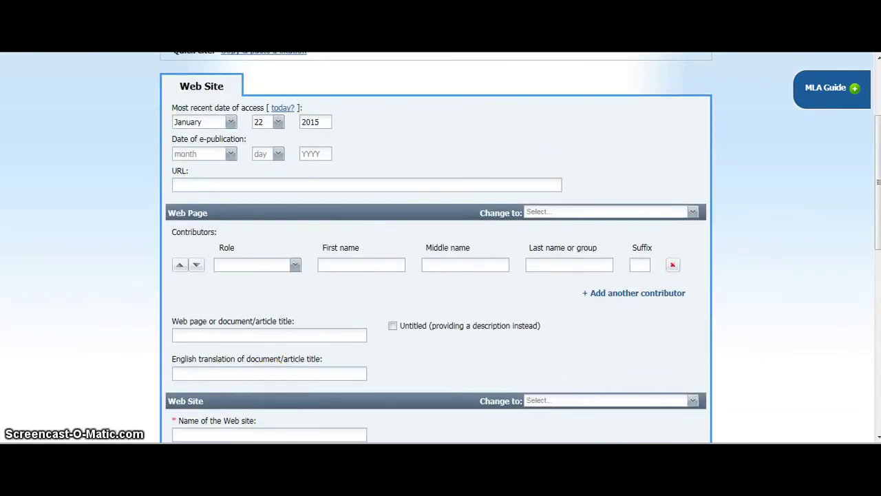
Switch to the National Geographic article on Brazil's deforestation and find its author in the byline.
key("ctrl+Tab")
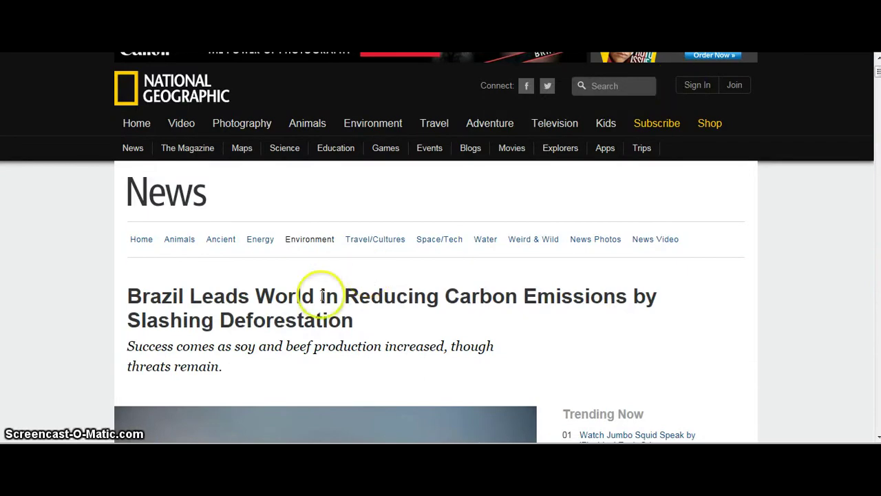
scroll(321, 295, "down", 3)
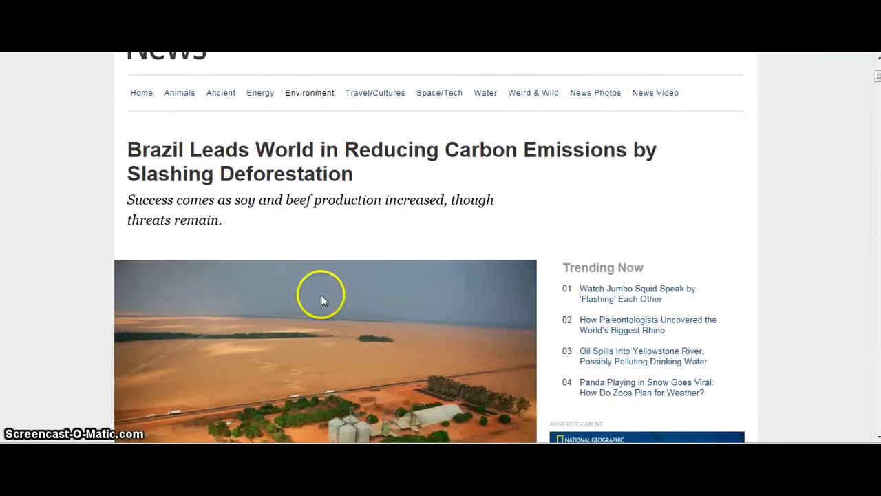
scroll(321, 295, "down", 1)
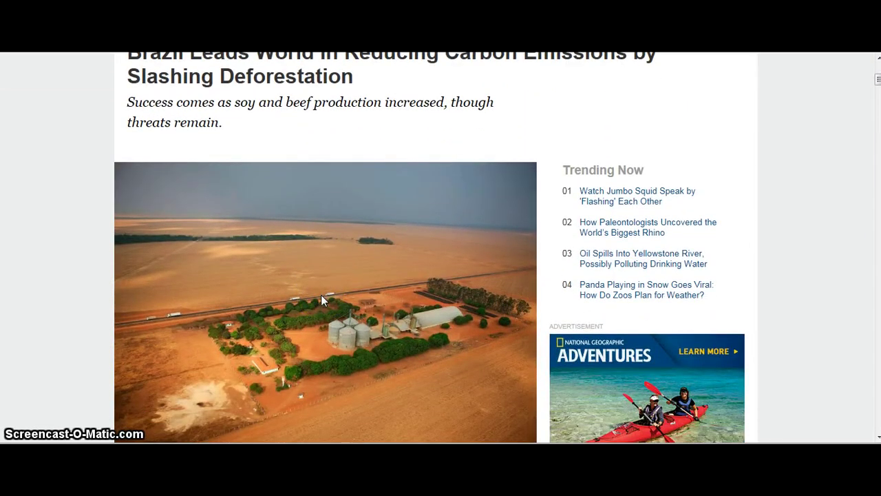
scroll(321, 294, "down", 1)
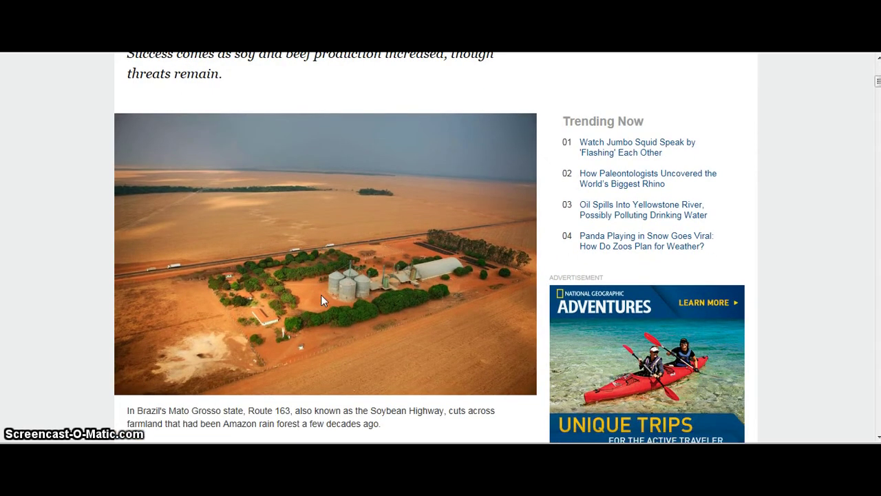
scroll(320, 294, "down", 1)
scroll(321, 300, "down", 6)
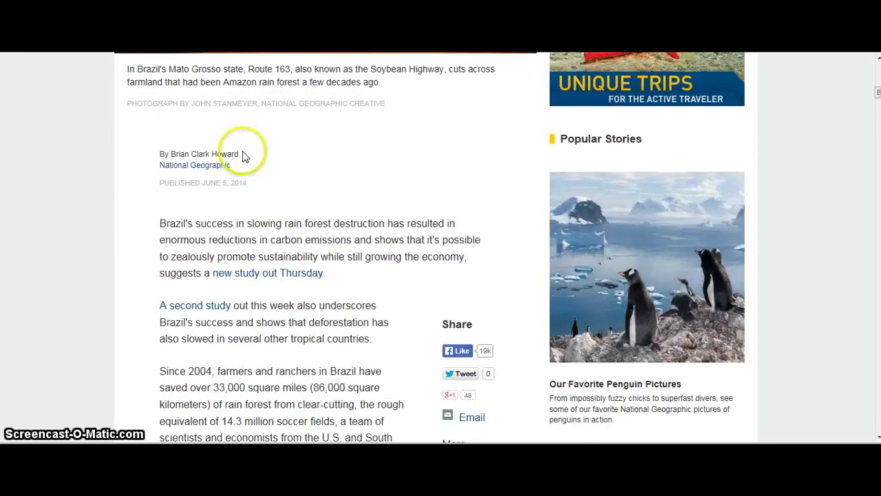
mouse_move(240, 154)
left_mouse_down()
mouse_move(165, 154)
mouse_move(249, 154)
left_mouse_up()
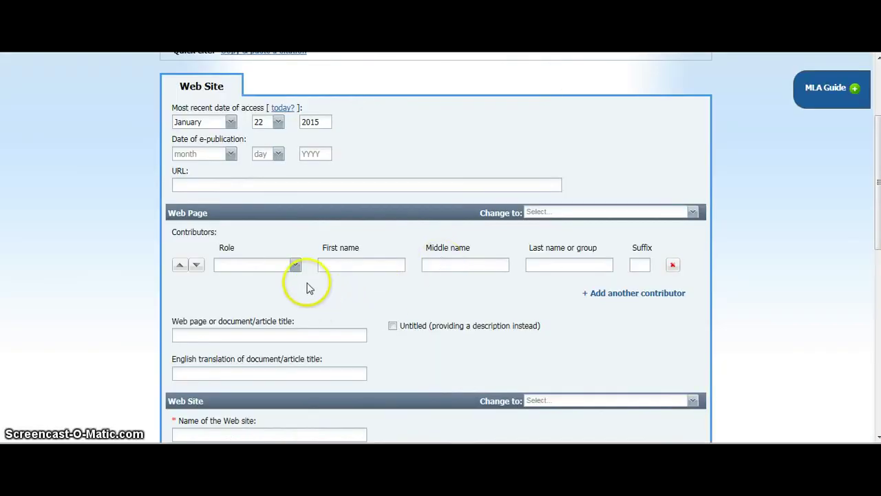
Set the contributor's role to Author and fill in the article author's first, middle and last name.
left_click(295, 267)
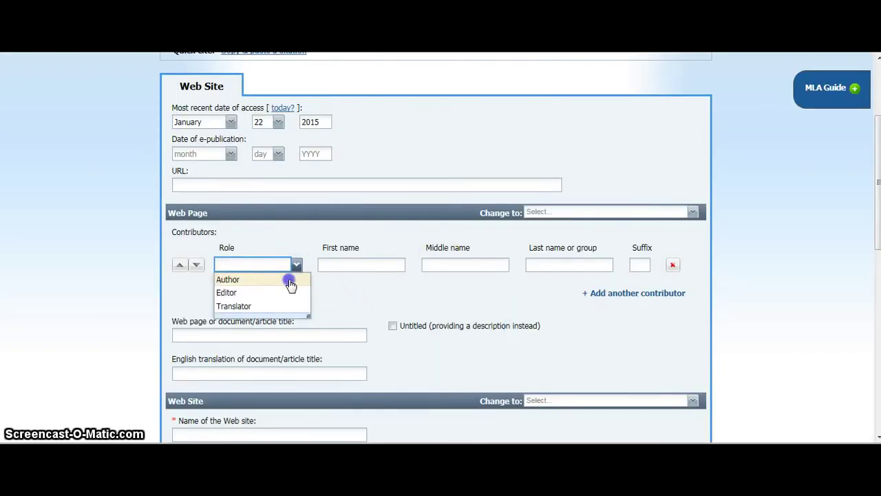
left_click(288, 279)
left_click(346, 261)
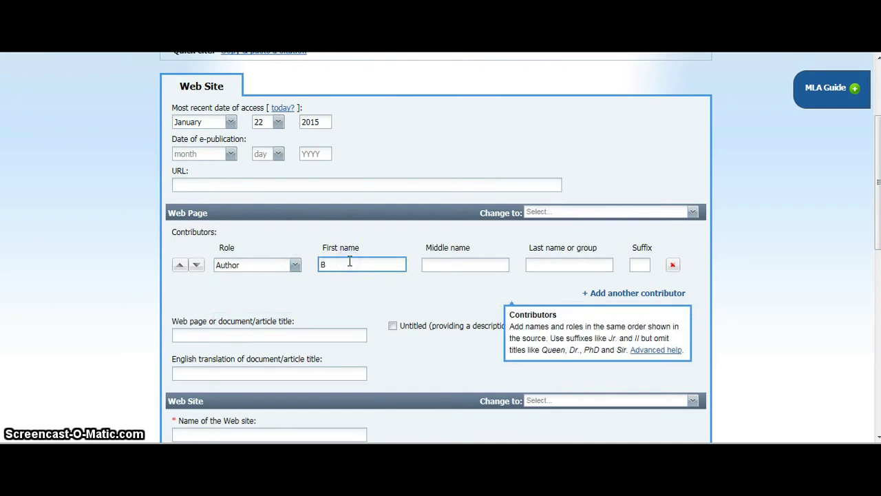
key("Tab")
type("C")
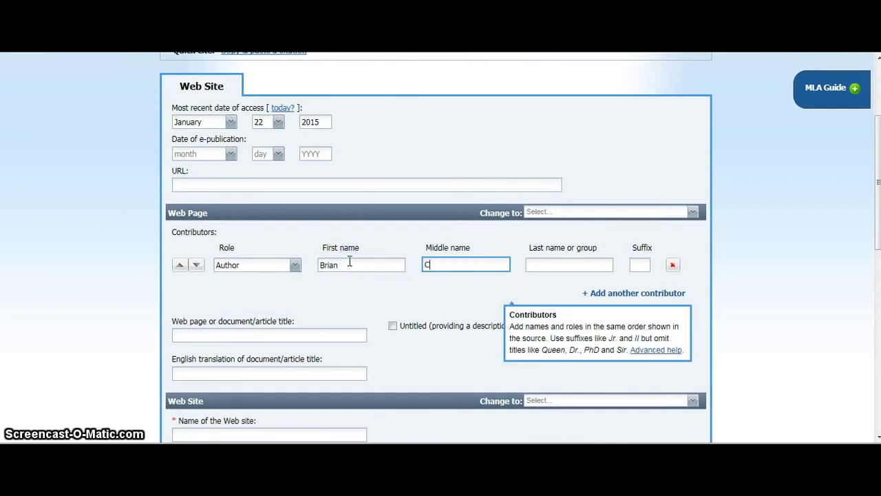
type("lark")
key("Tab")
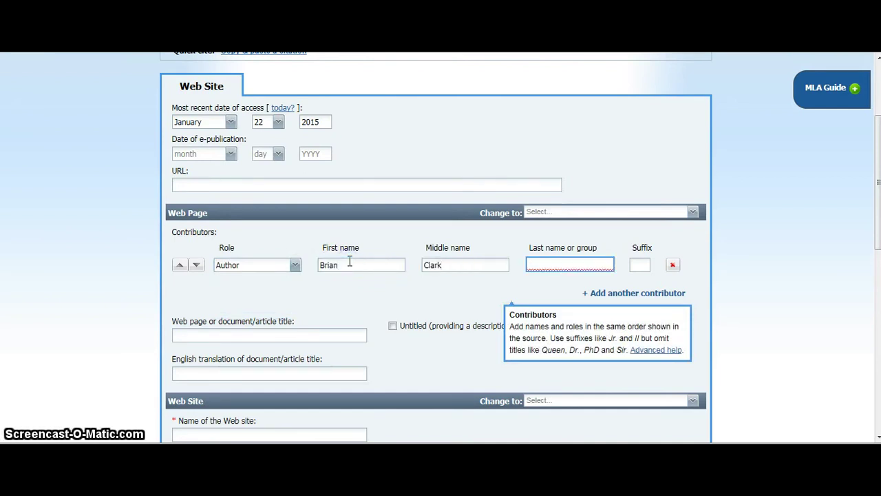
type("Howard")
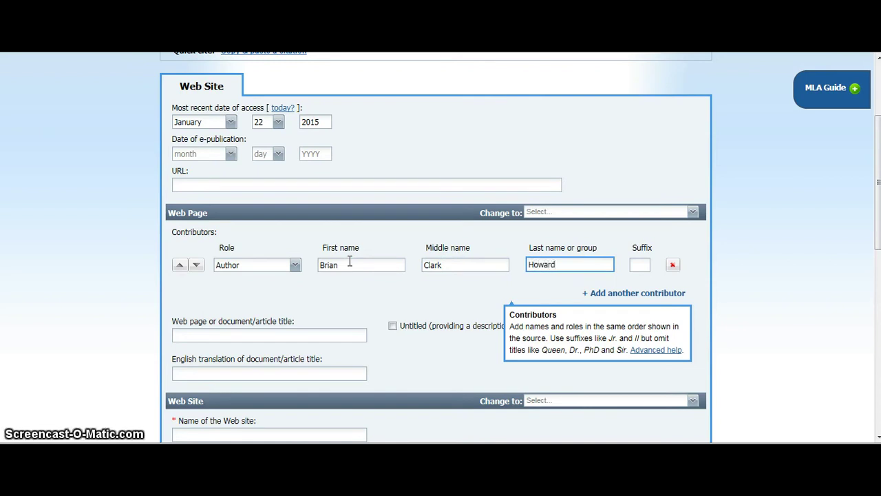
key("BackSpace")
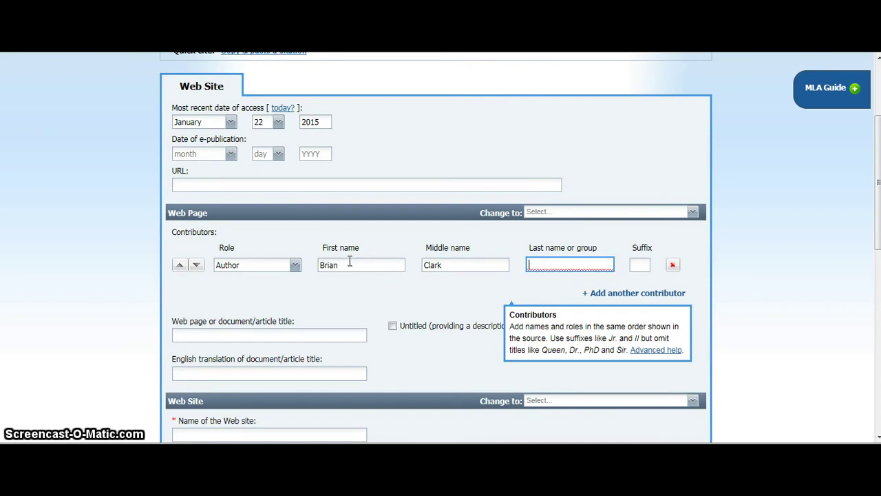
left_click(599, 265)
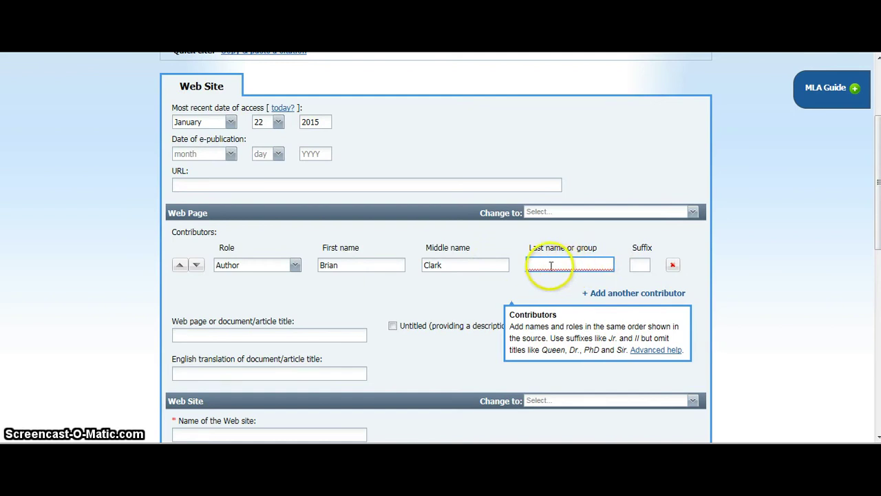
type("Howard")
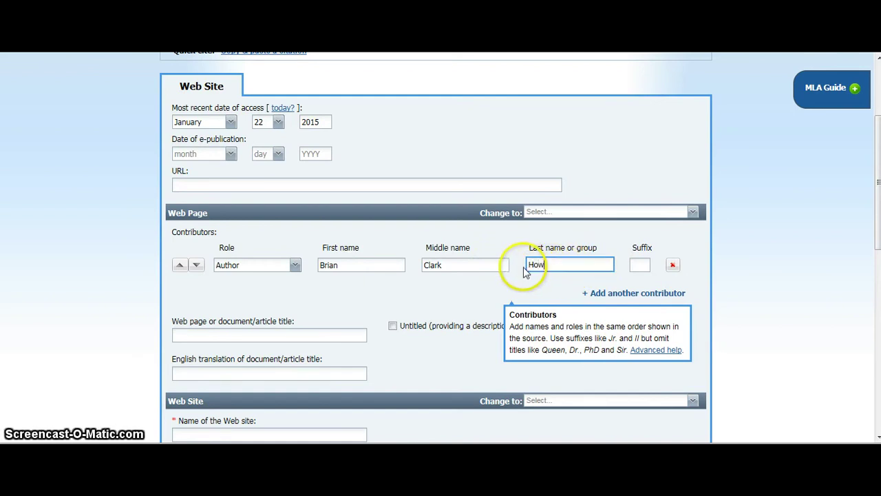
Switch to the National Geographic article and copy its headline, "Brazil Leads World in Reducing Carbon Emissions by Slashing Deforestation".
left_click(340, 330)
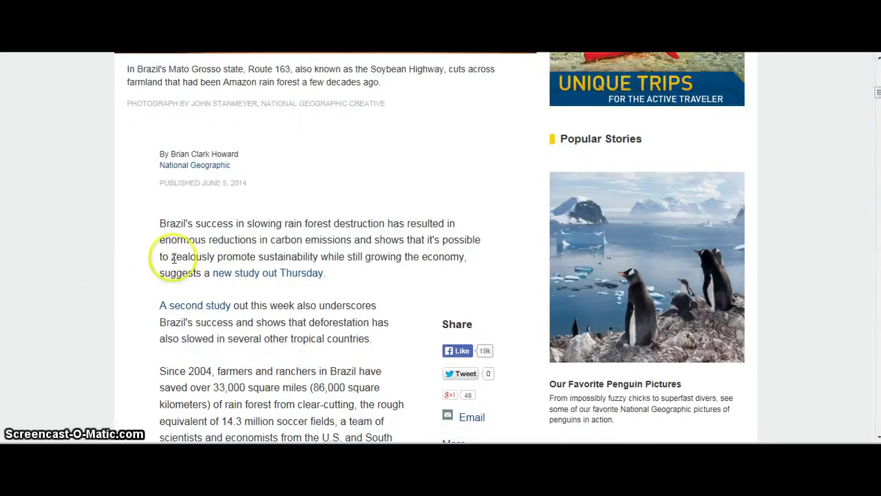
scroll(173, 258, "up", 6)
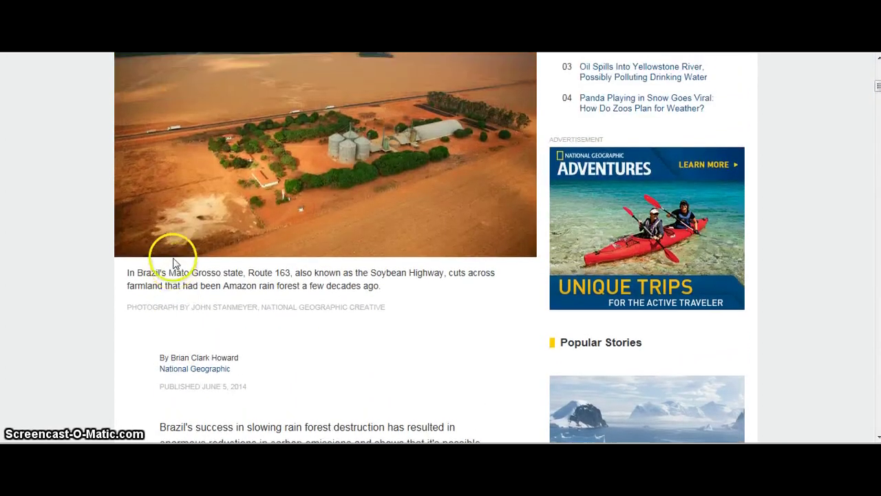
scroll(173, 258, "up", 1)
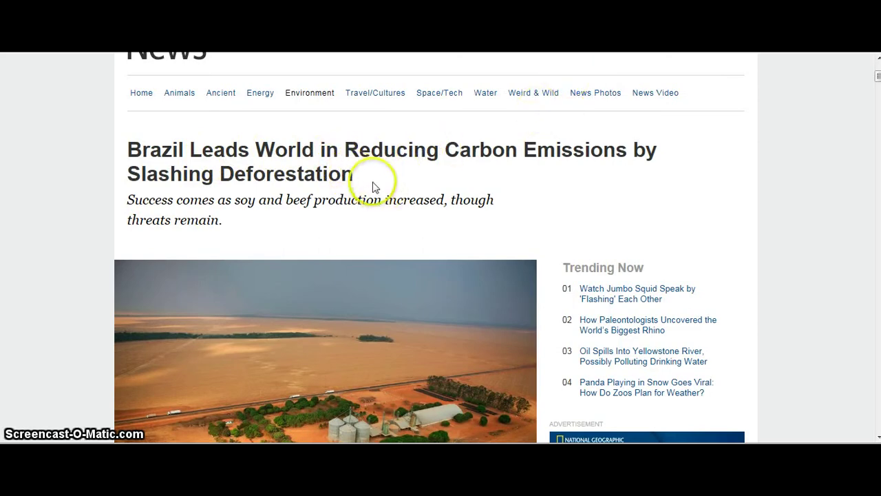
left_click_drag(351, 175, 152, 150)
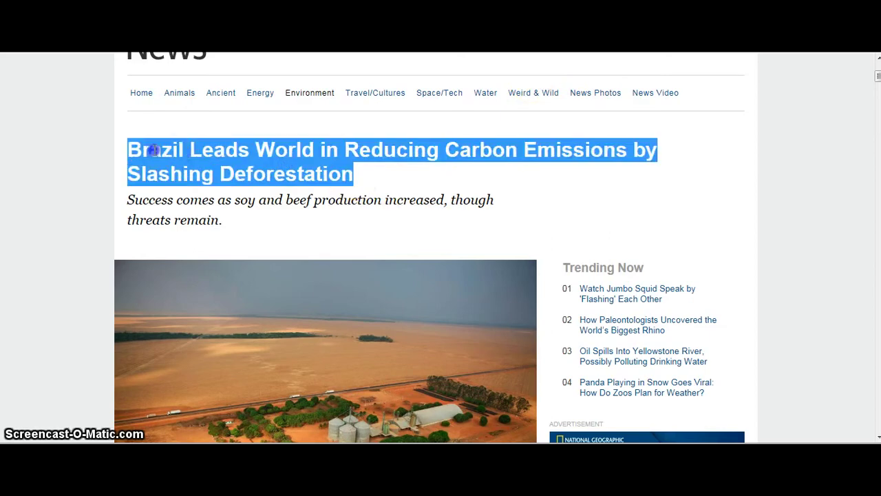
right_click(154, 150)
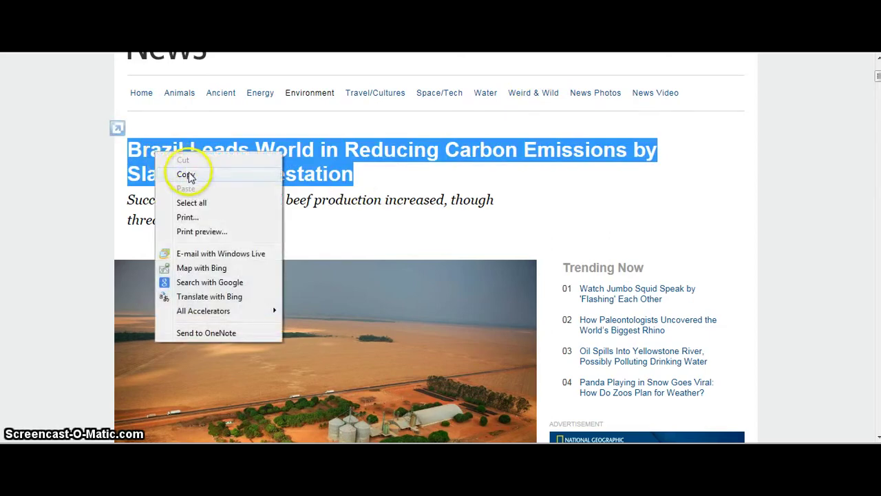
left_click(170, 173)
Return to the citation form and paste the copied headline as the web page or article title.
key("ctrl+Tab")
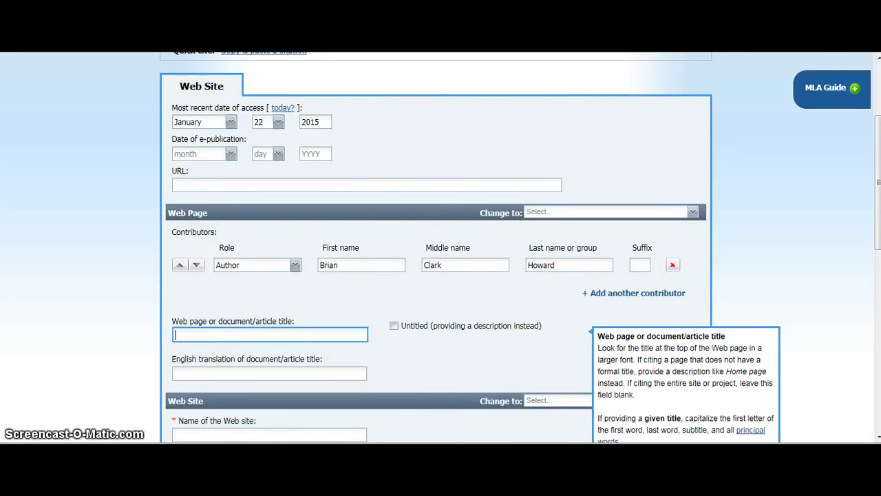
left_click(345, 332)
right_click(345, 335)
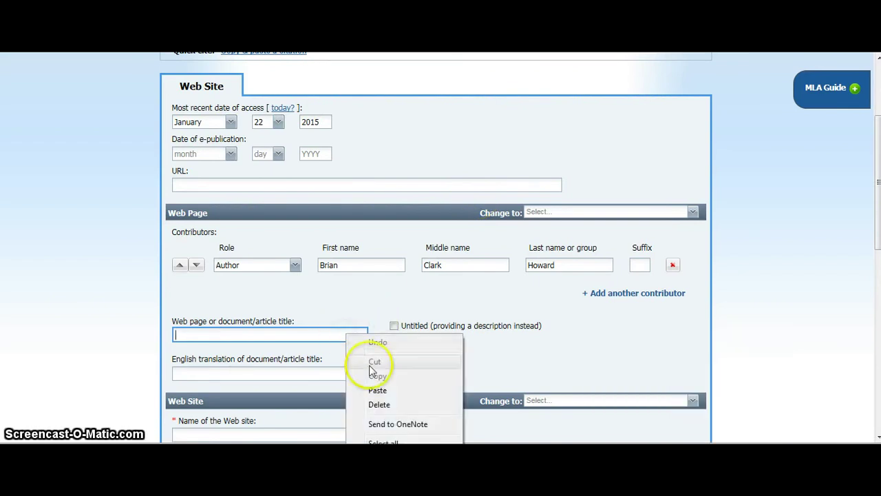
left_click(378, 390)
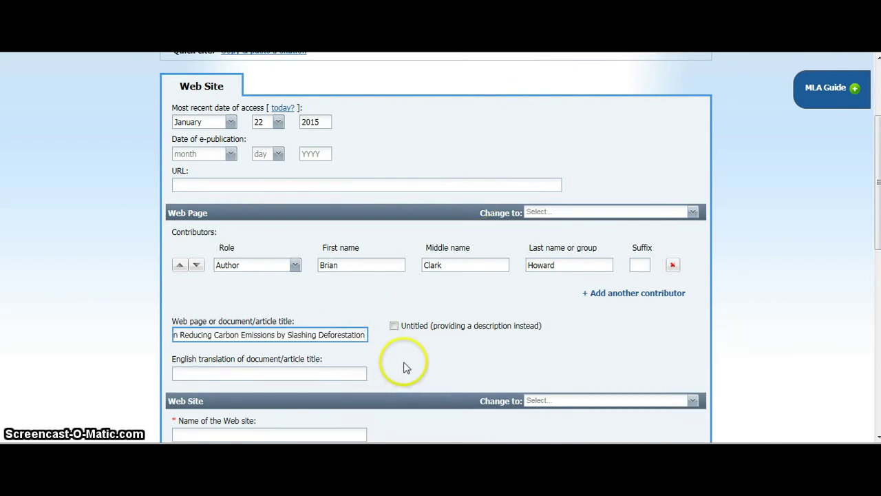
left_click(404, 364)
Check the site's name on the article page and enter "National Geographic" as the name of the Web site in the citation form.
scroll(405, 366, "down", 3)
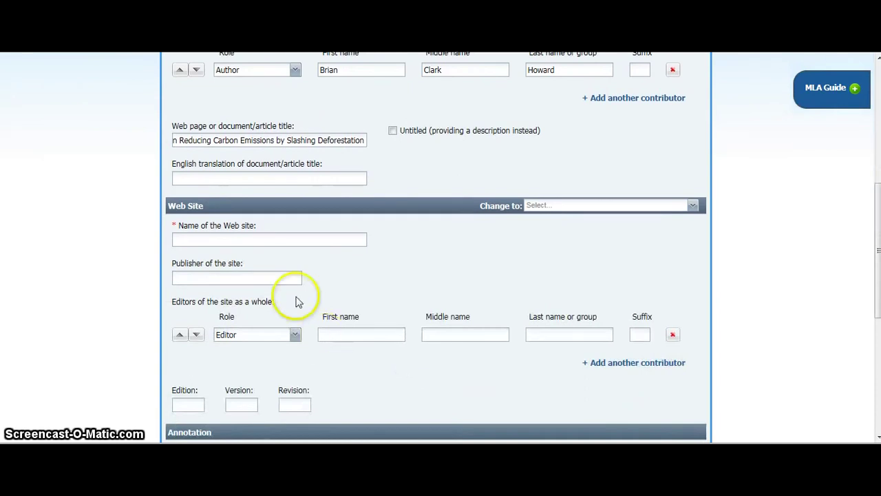
left_click(292, 238)
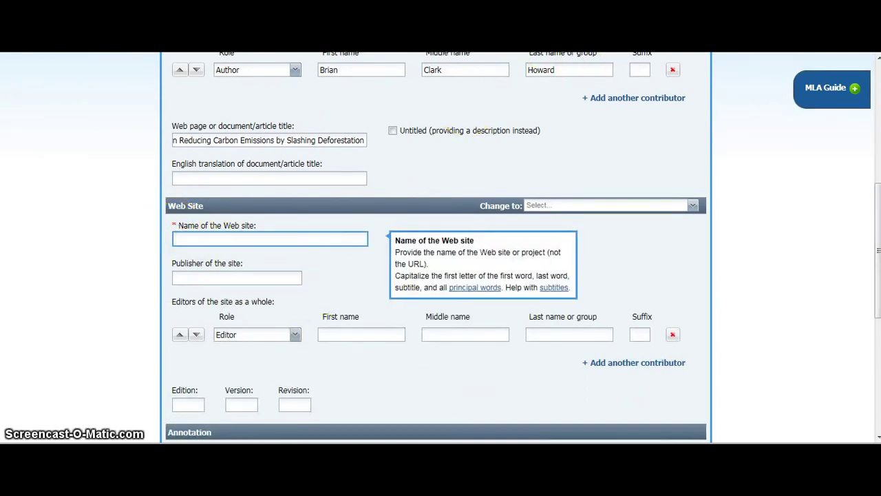
key("ctrl+Tab")
scroll(379, 201, "up", 3)
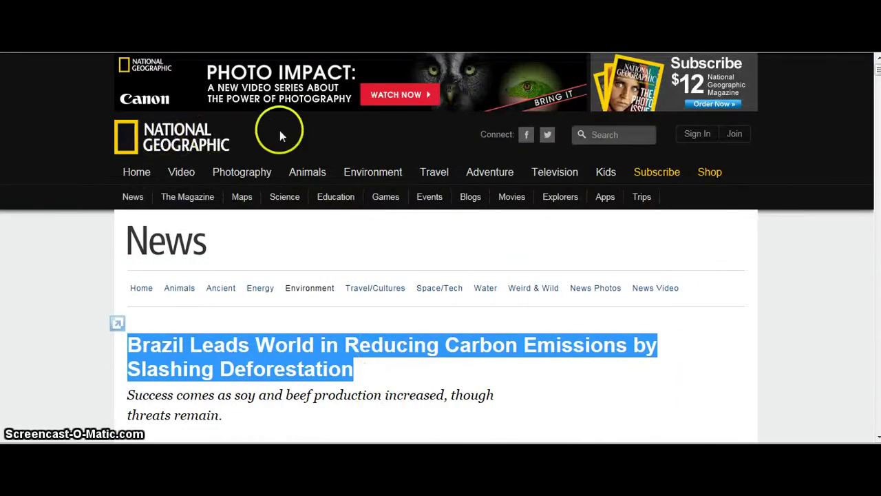
key("ctrl+shift+Tab")
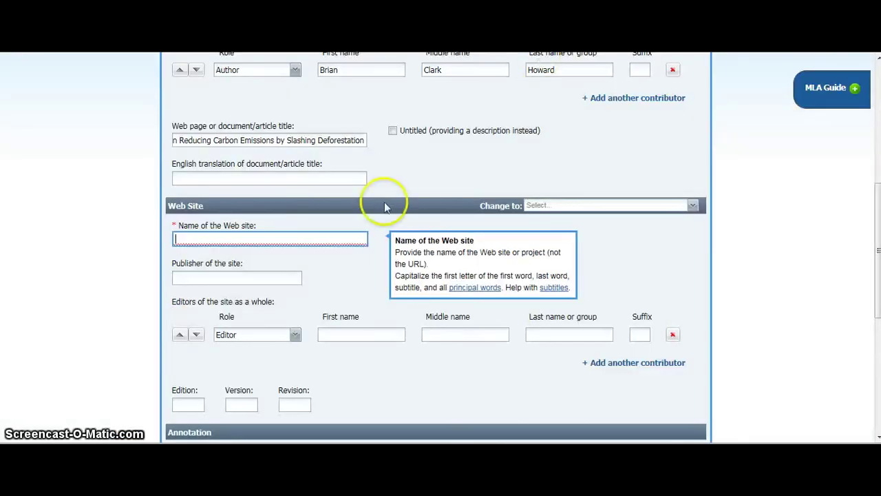
type("National Geographic")
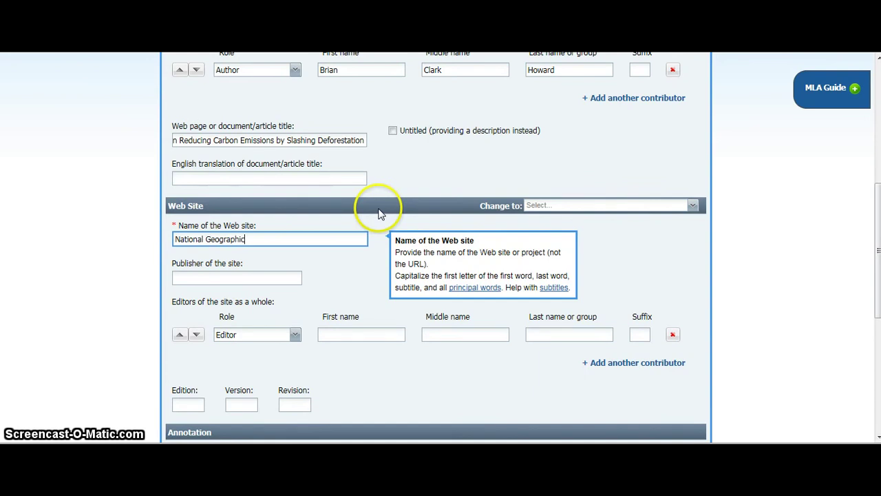
left_click(320, 362)
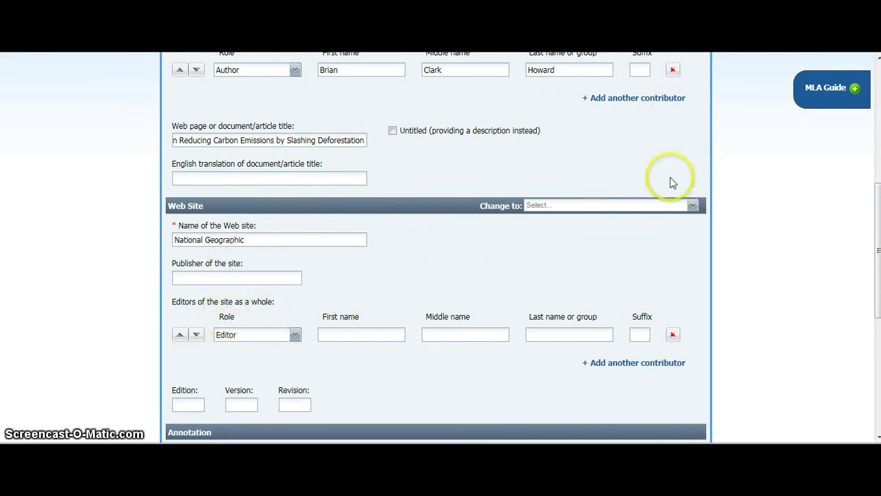
Switch to the National Geographic article and look through it down to the comments for publisher and editor details.
key("alt+Tab")
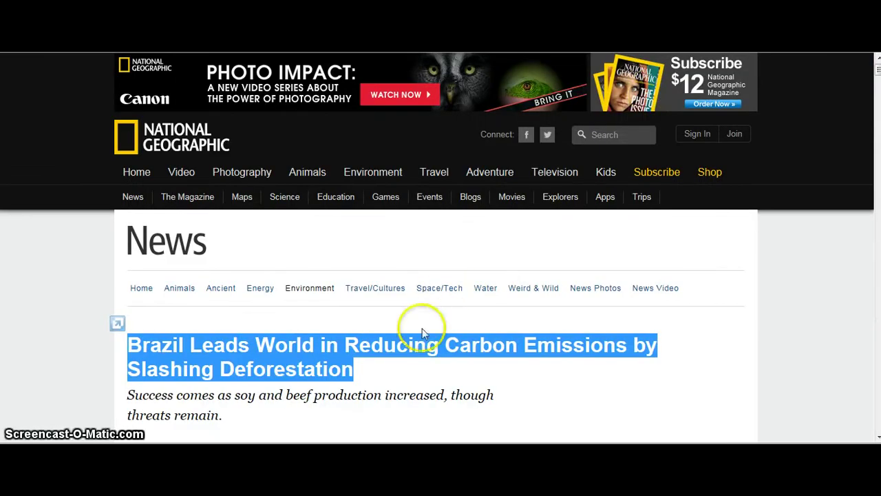
left_click(423, 373)
scroll(423, 375, "down", 3)
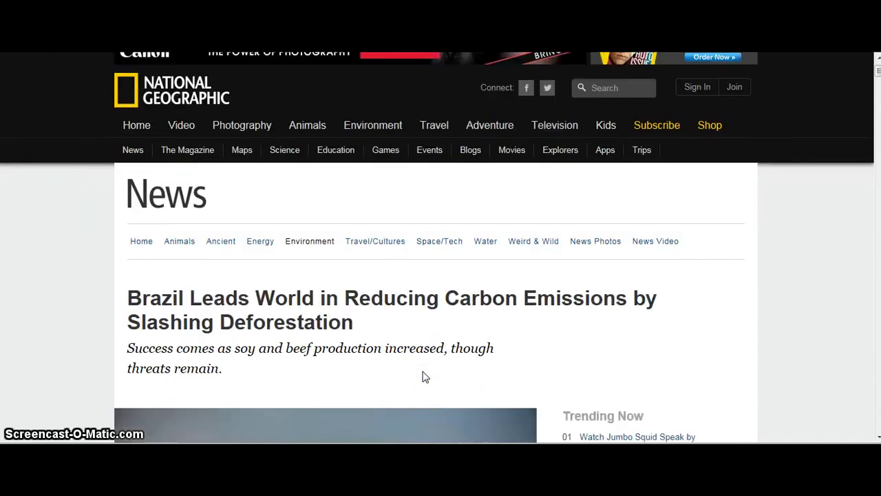
scroll(424, 376, "down", 7)
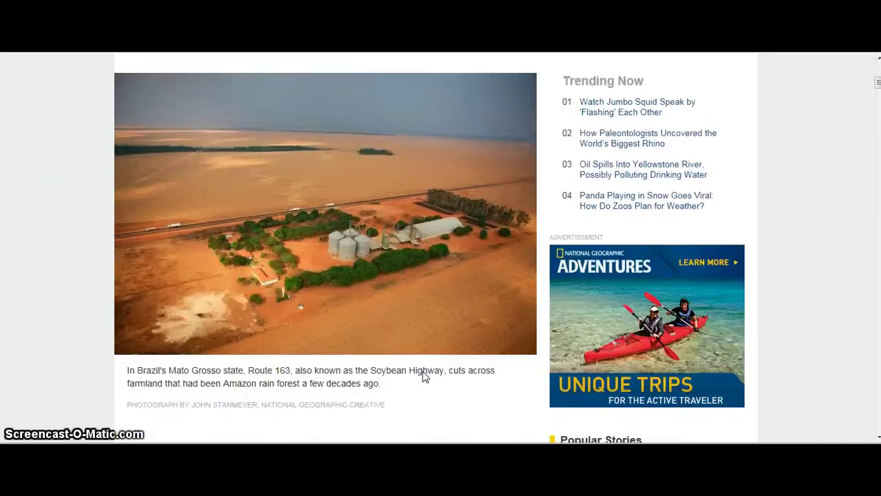
scroll(424, 376, "down", 6)
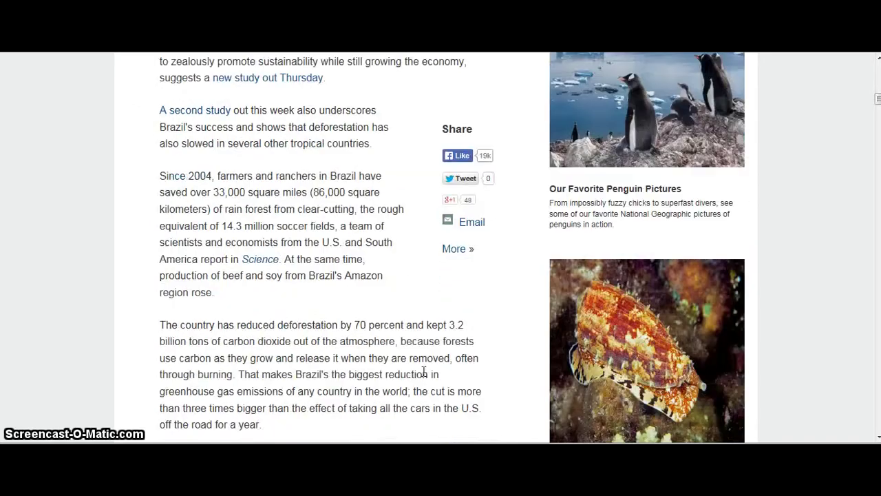
scroll(424, 376, "down", 5)
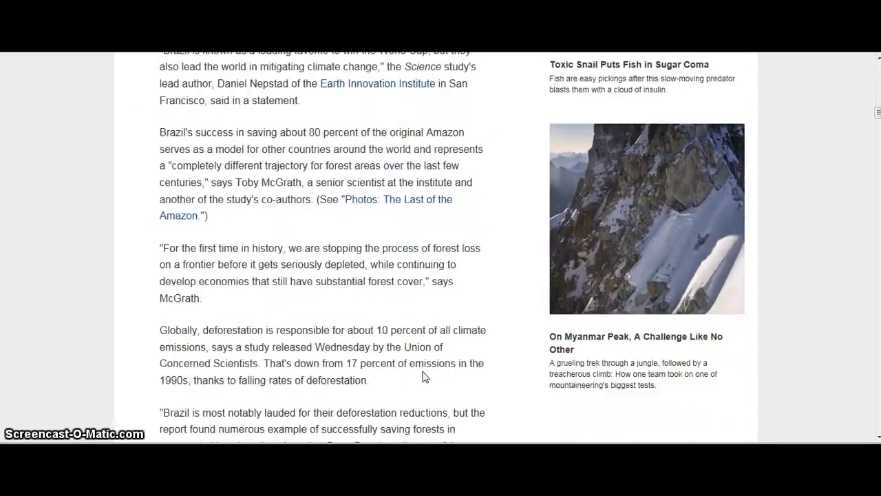
scroll(424, 372, "down", 9)
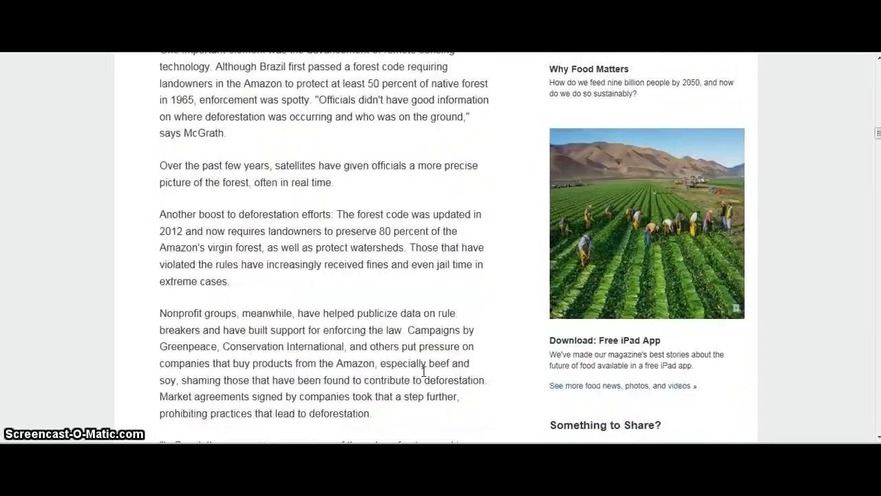
scroll(423, 375, "down", 10)
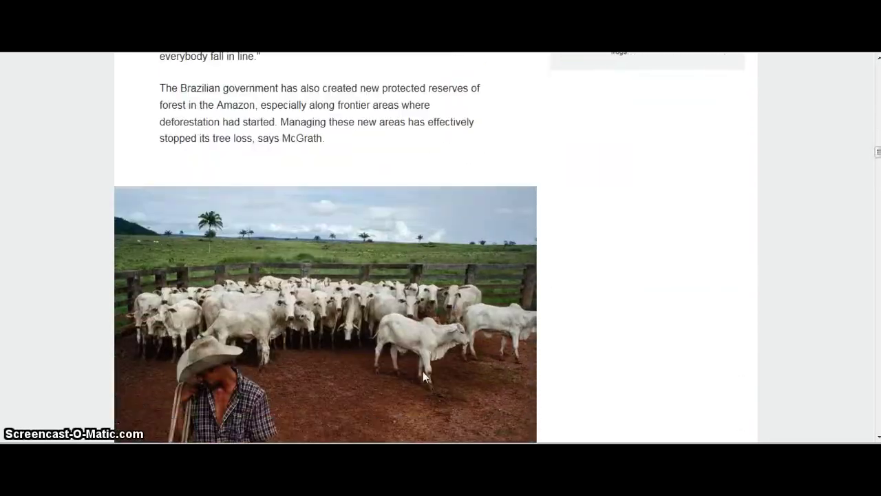
scroll(423, 376, "down", 13)
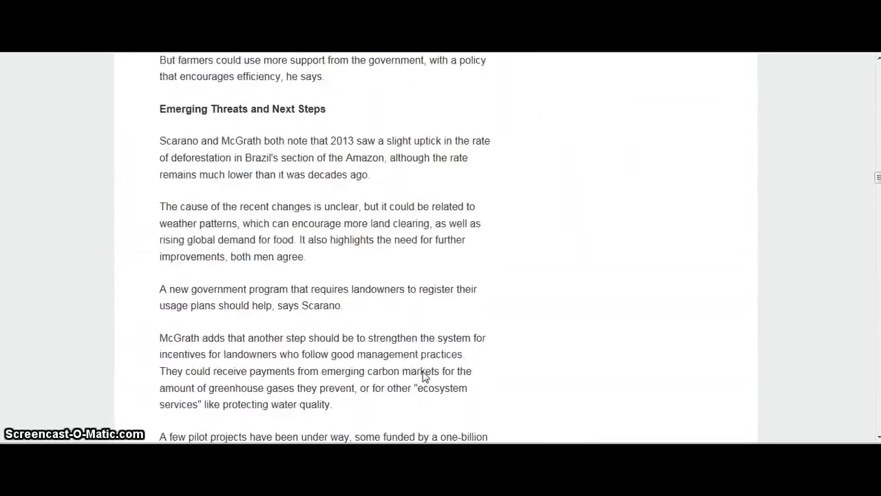
scroll(424, 372, "down", 9)
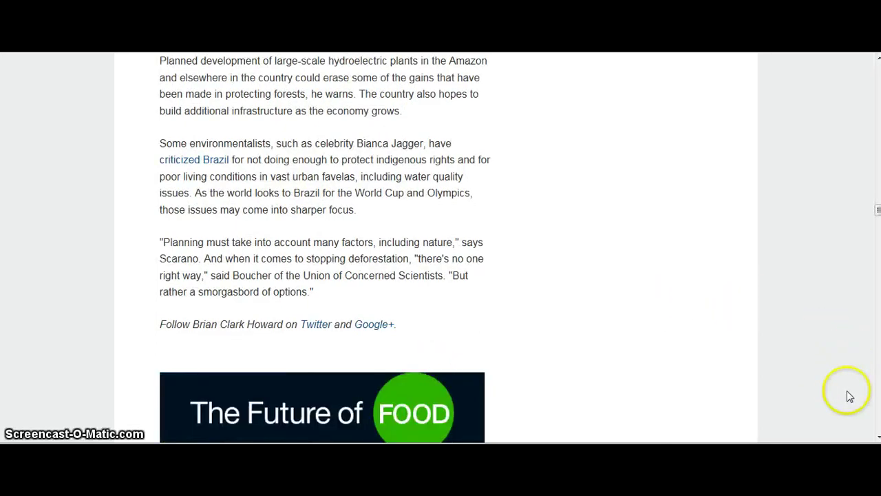
scroll(876, 438, "down", 9)
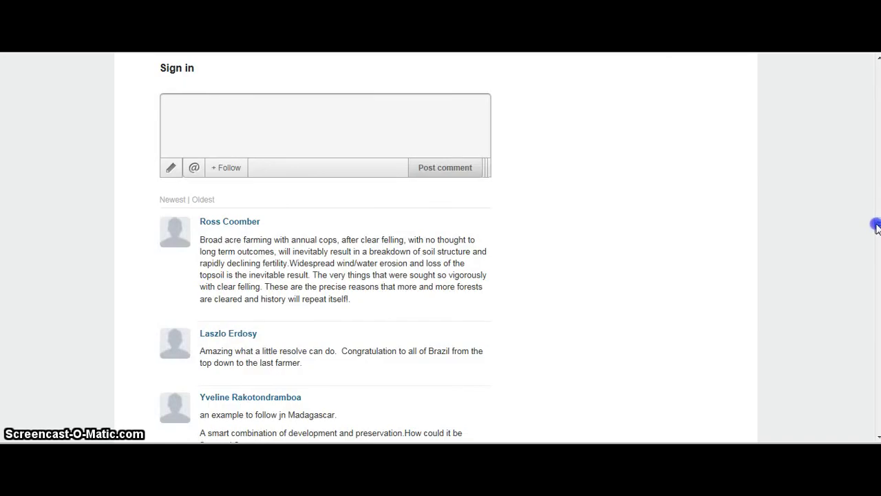
left_click_drag(877, 227, 874, 112)
Return to the citation form and submit it with the publisher, editors and annotation left blank, keeping the source included in the works cited.
key("alt+Tab")
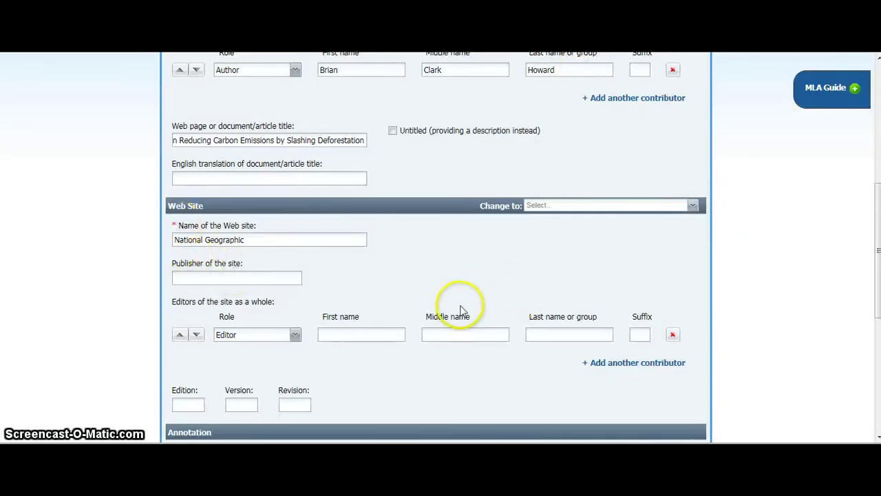
scroll(461, 309, "down", 5)
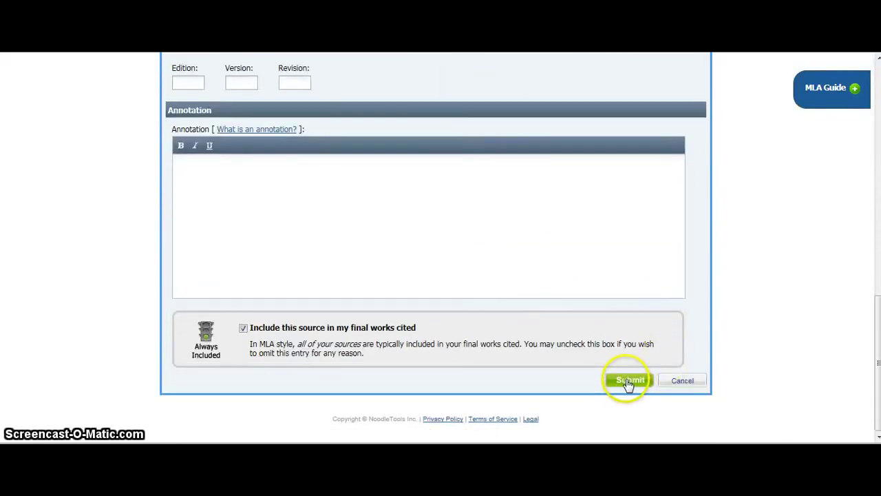
left_click(502, 194)
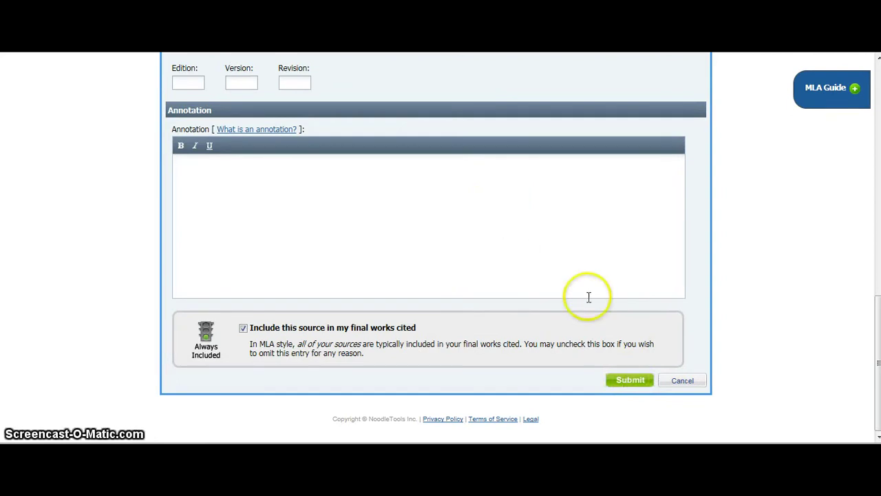
left_click(628, 380)
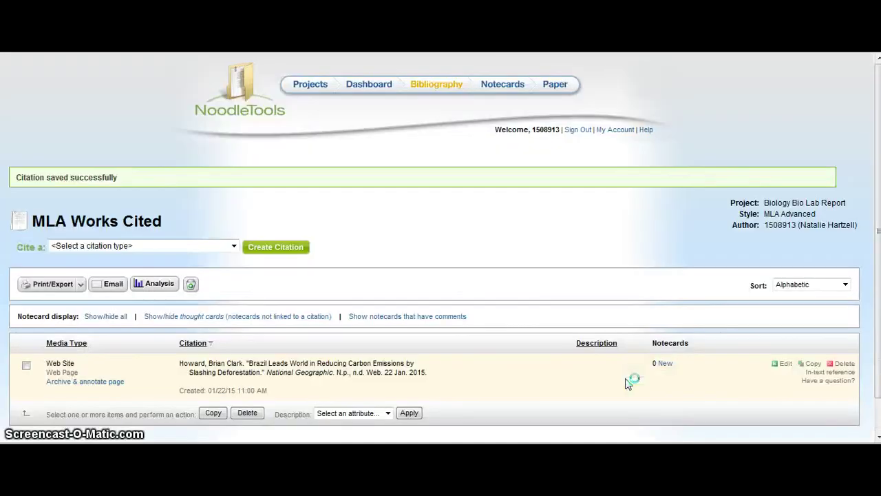
Examine the saved National Geographic citation, including its "N.p., n.d." part, and look over the available print and export formats for the works cited.
scroll(415, 372, "down", 1)
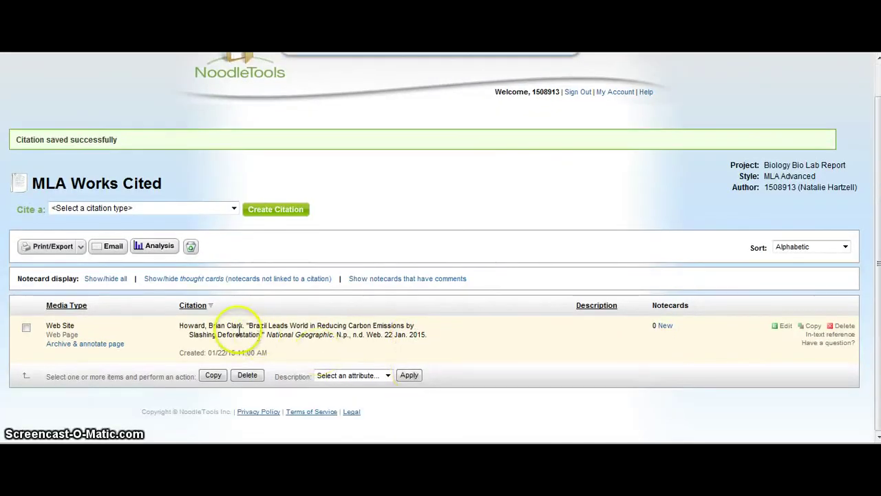
triple_click(212, 329)
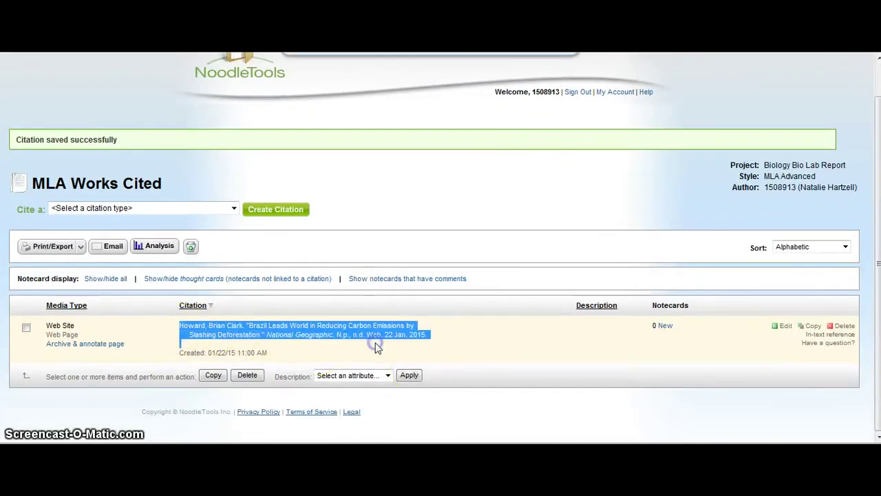
left_click(377, 347)
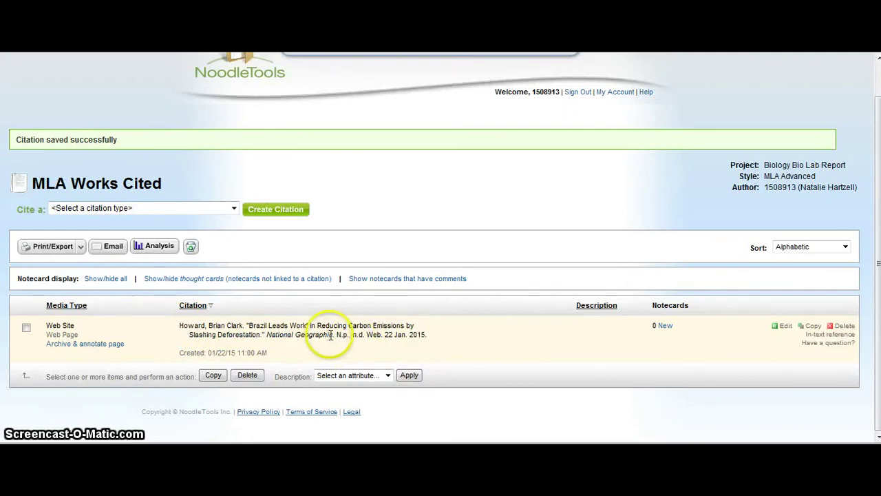
left_click_drag(338, 335, 352, 335)
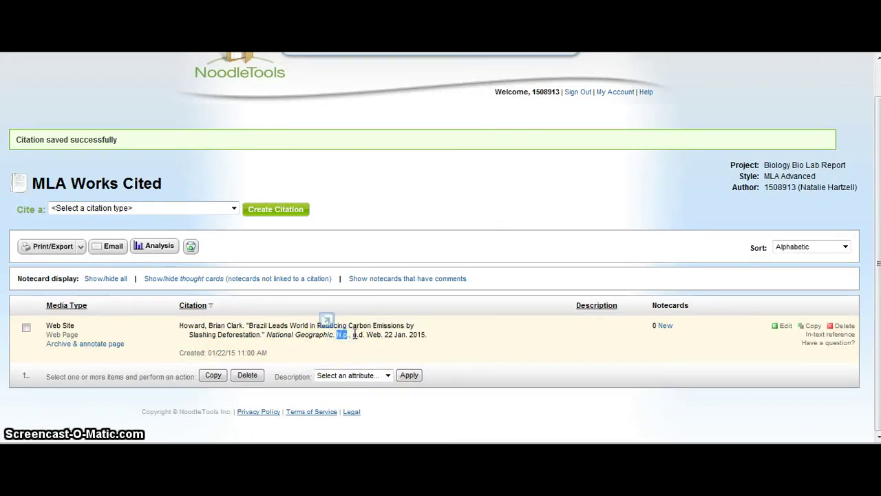
left_click(460, 332)
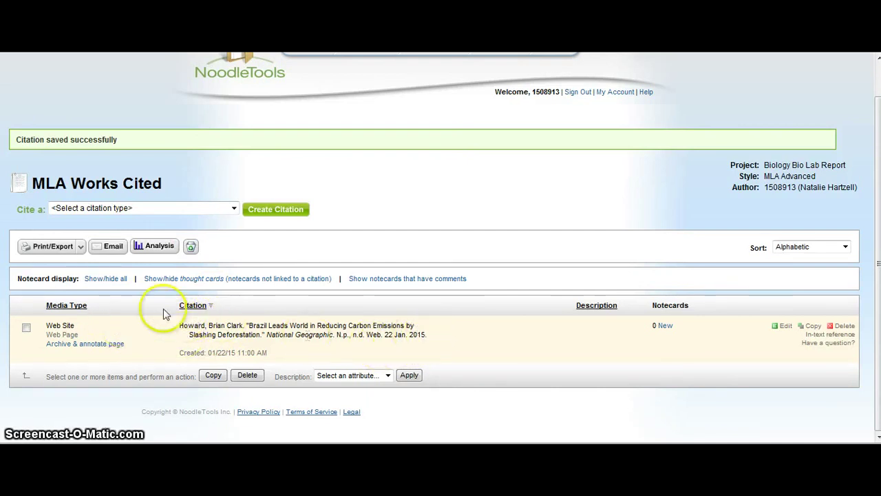
left_click(79, 250)
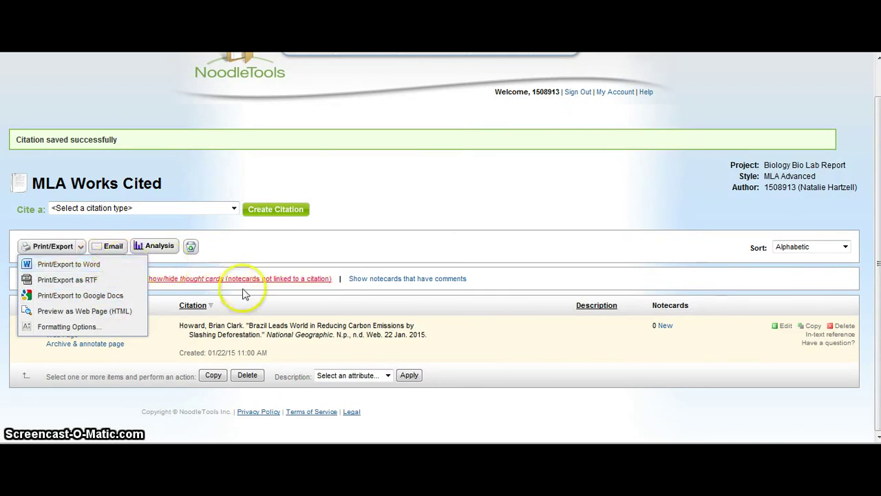
left_click(296, 328)
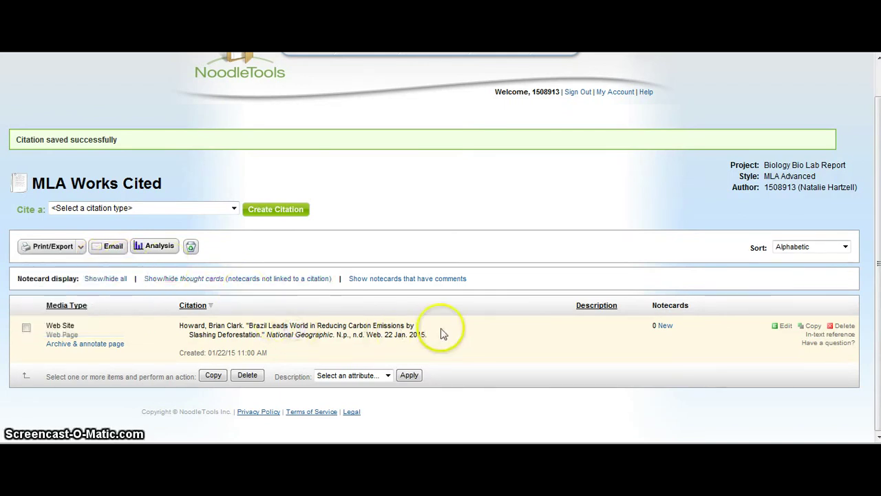